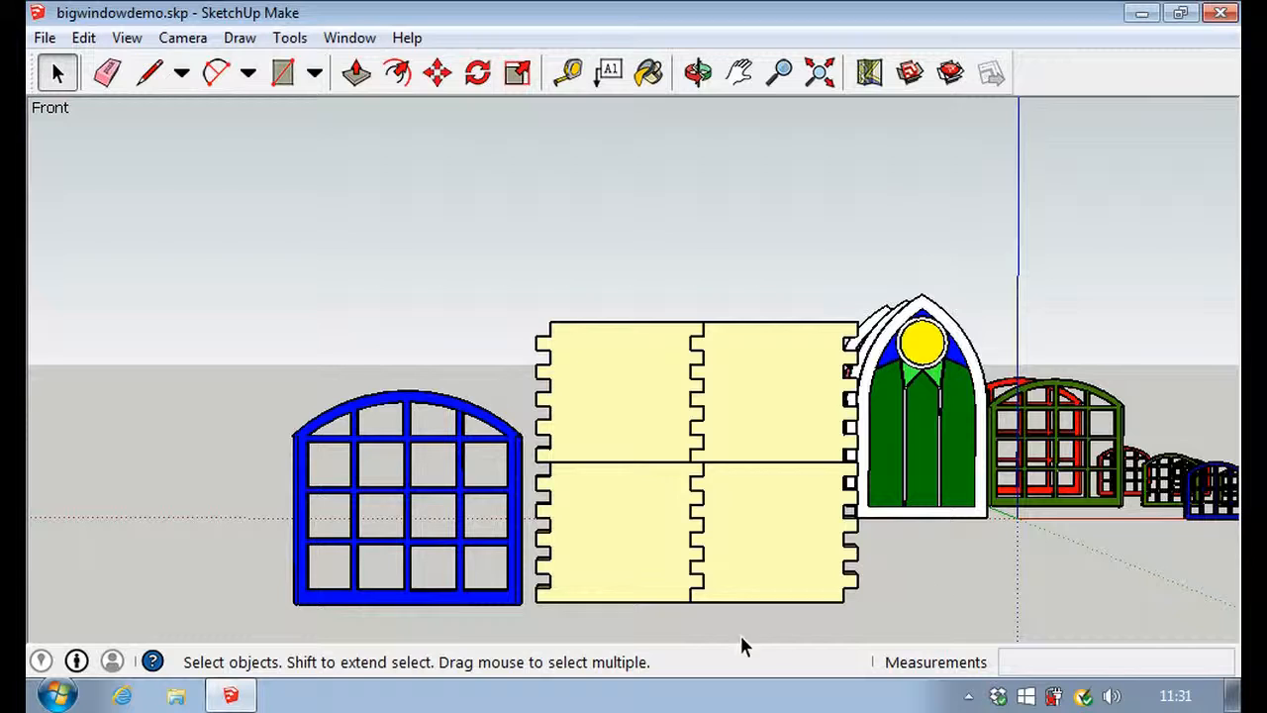
Step: Move the blue arched window by the corner of its central glazing-bar crossing about 62 mm, onto the front face of the four cream wall panels
{"action": "key", "text": "o"}
{"action": "left_click_drag", "start_coordinate": [228, 564], "coordinate": [201, 550]}
{"action": "key", "text": "space"}
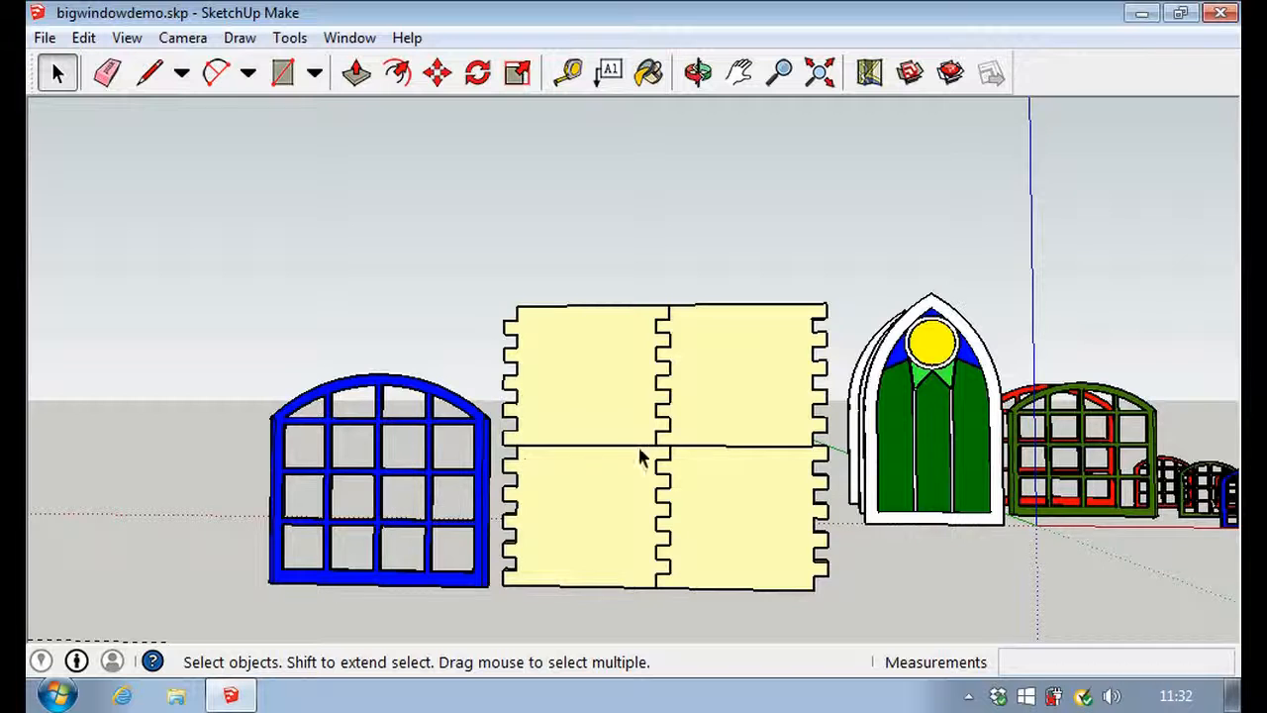
{"action": "scroll", "coordinate": [656, 448], "scroll_direction": "up", "scroll_amount": 5}
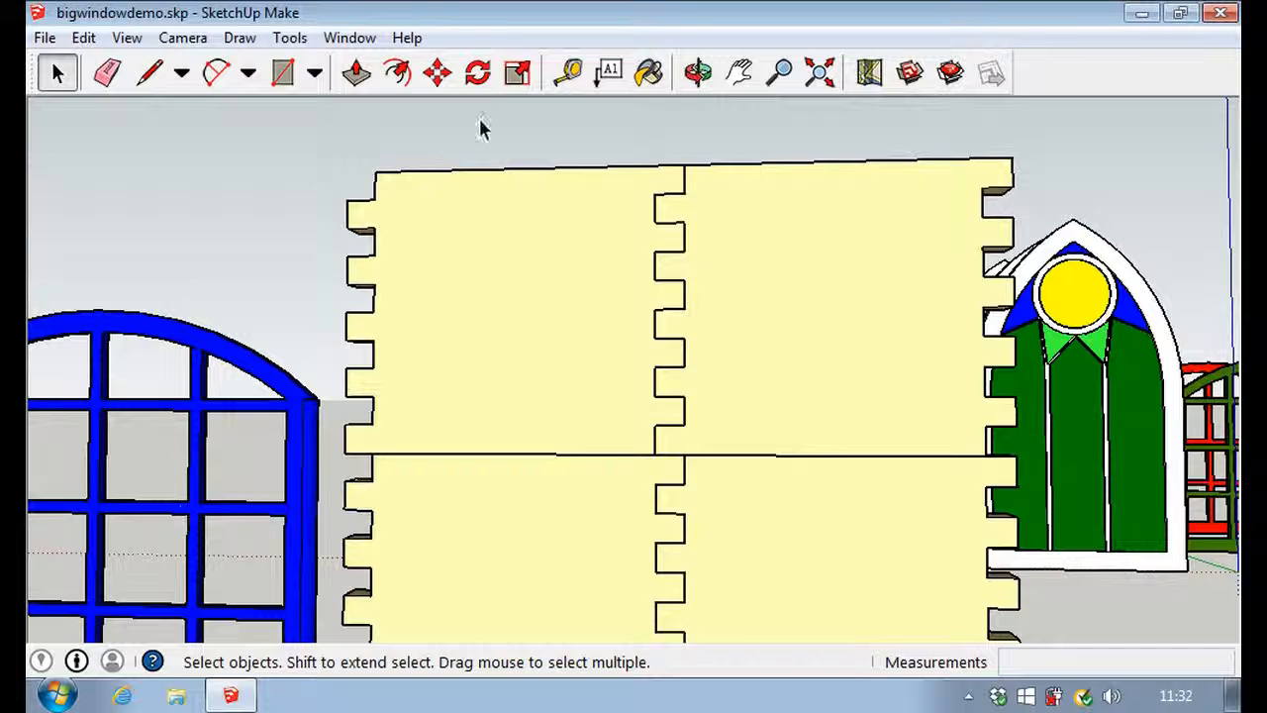
{"action": "left_click", "coordinate": [436, 73]}
{"action": "scroll", "coordinate": [120, 481], "scroll_direction": "up", "scroll_amount": 5}
{"action": "mouse_move", "coordinate": [107, 489]}
{"action": "middle_mouse_down"}
{"action": "mouse_move", "coordinate": [154, 461]}
{"action": "mouse_move", "coordinate": [129, 481]}
{"action": "middle_mouse_up"}
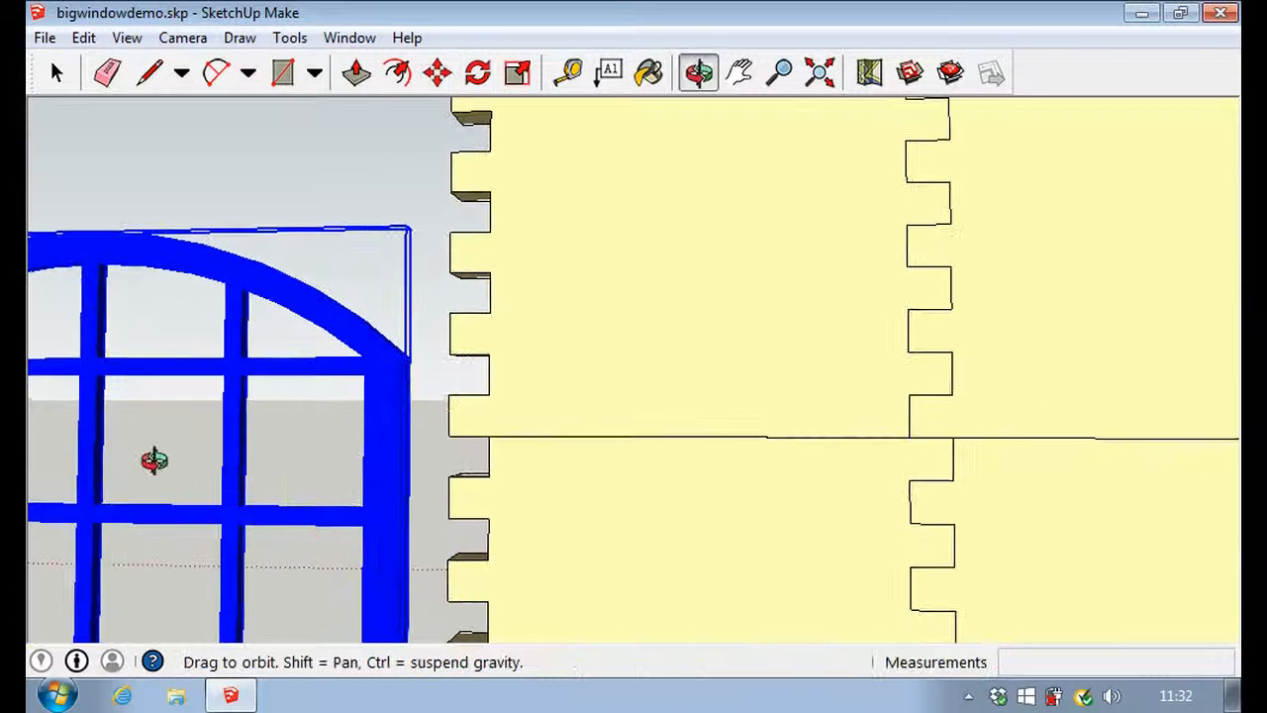
{"action": "scroll", "coordinate": [129, 482], "scroll_direction": "up", "scroll_amount": 1}
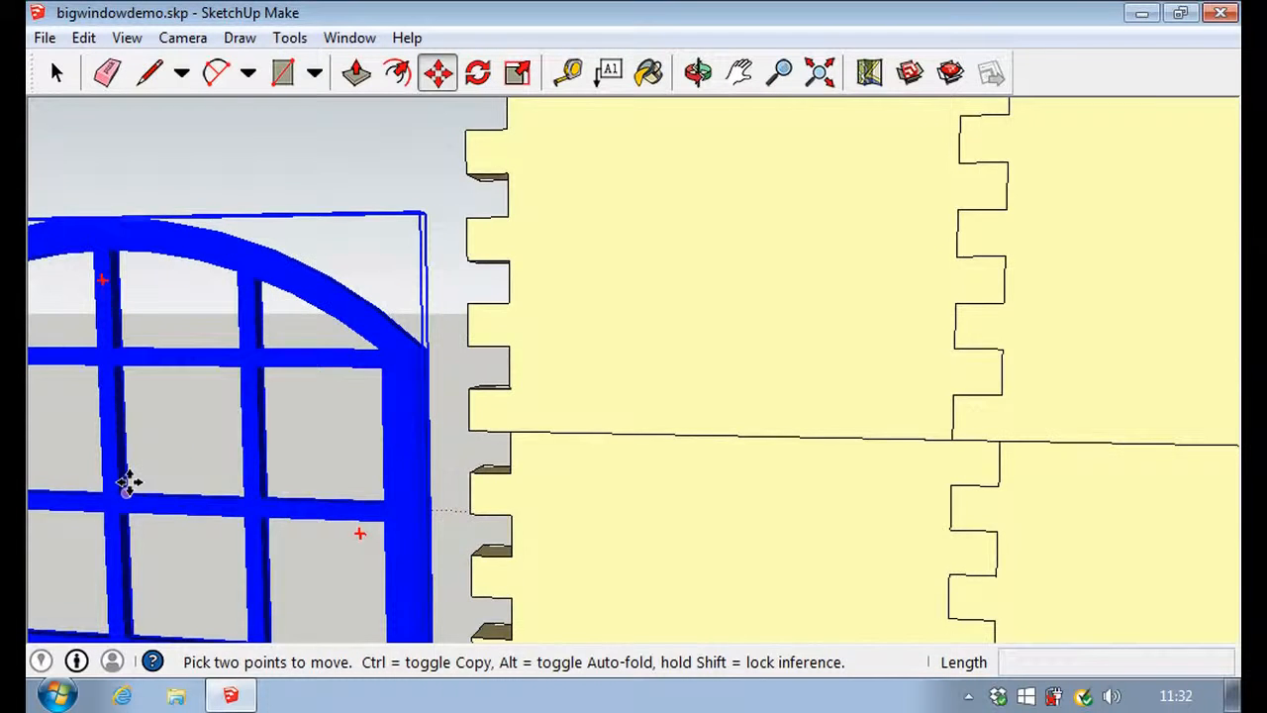
{"action": "scroll", "coordinate": [127, 483], "scroll_direction": "up", "scroll_amount": 3}
{"action": "middle_click_drag", "start_coordinate": [207, 427], "coordinate": [185, 475]}
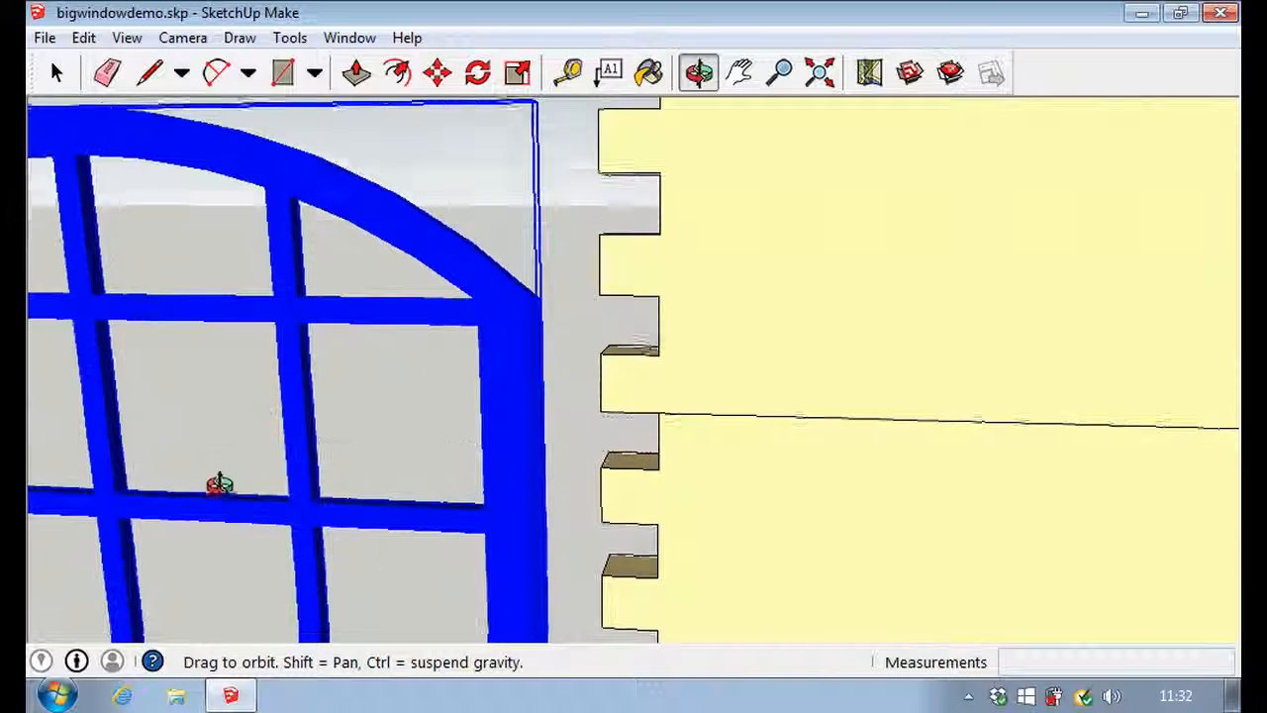
{"action": "scroll", "coordinate": [136, 482], "scroll_direction": "up", "scroll_amount": 3}
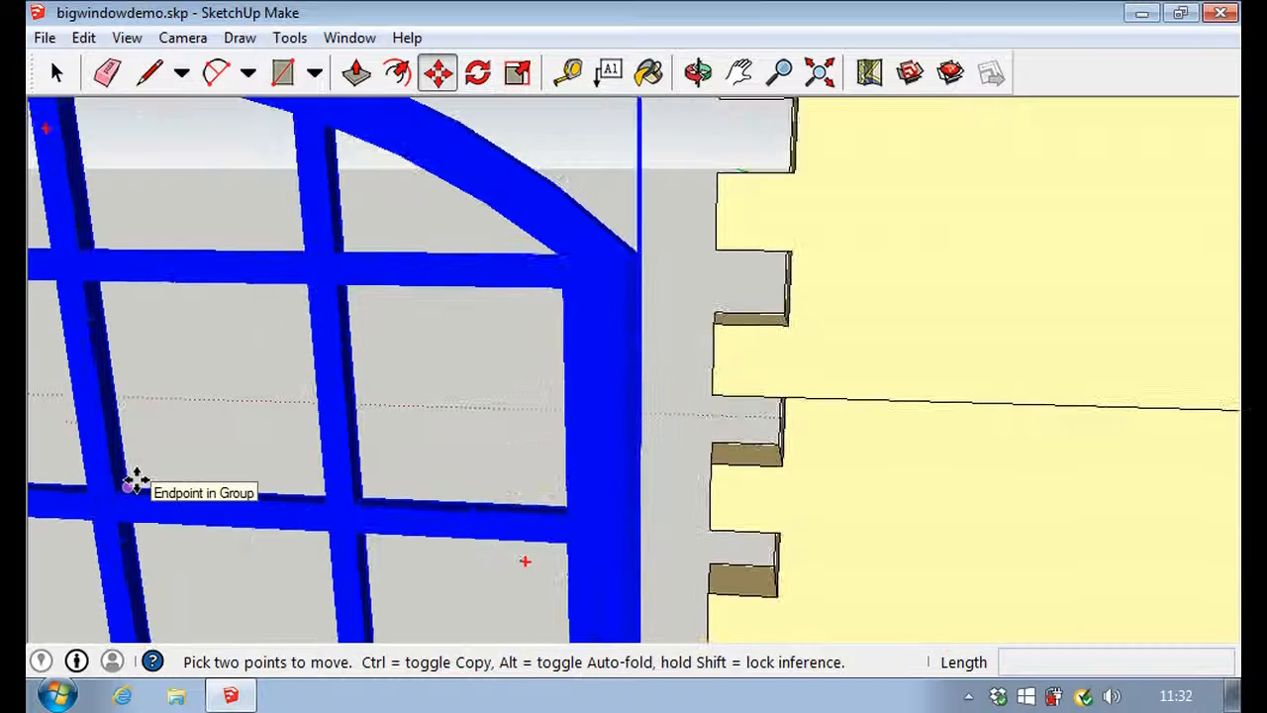
{"action": "scroll", "coordinate": [136, 482], "scroll_direction": "up", "scroll_amount": 3}
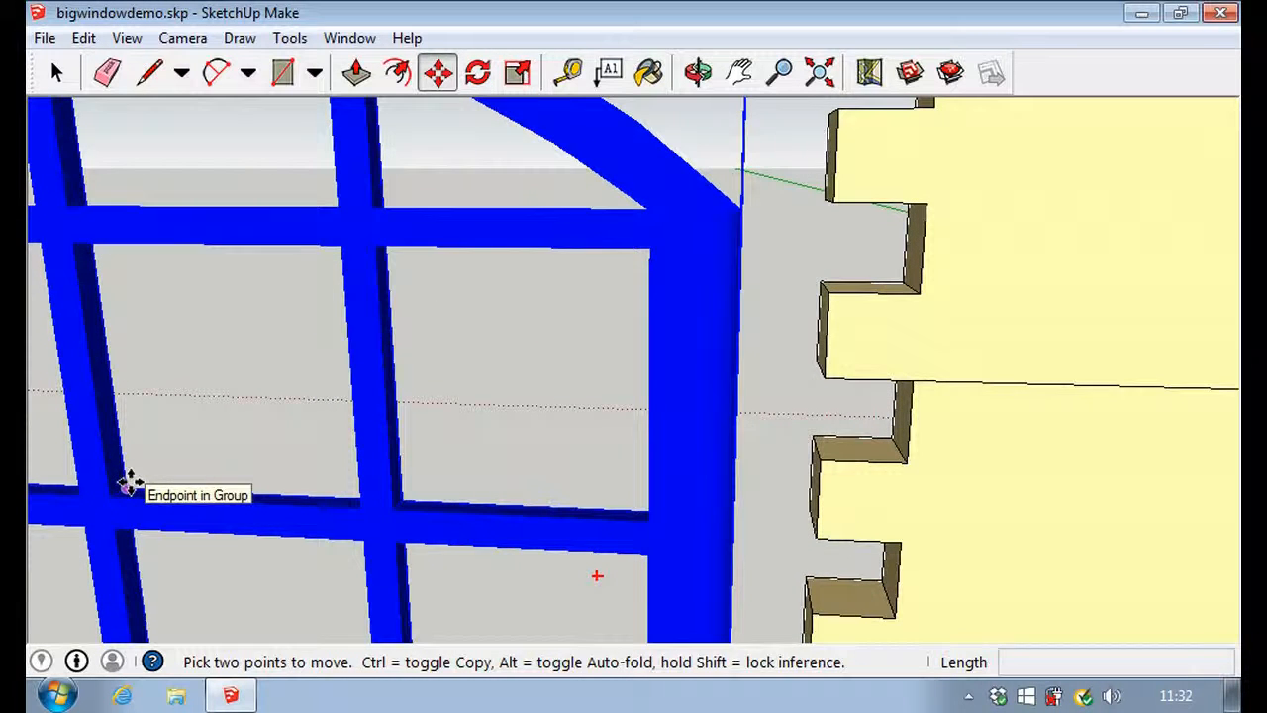
{"action": "left_click", "coordinate": [129, 485]}
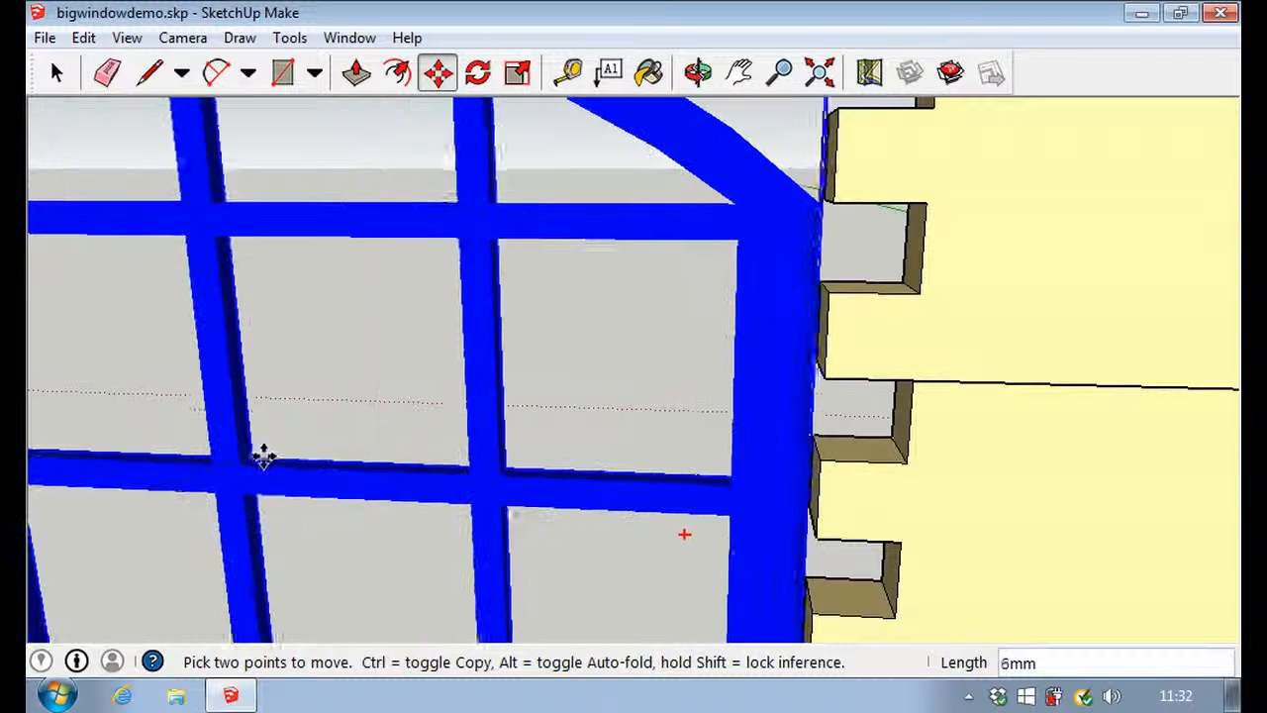
{"action": "scroll", "coordinate": [266, 453], "scroll_direction": "down", "scroll_amount": 4}
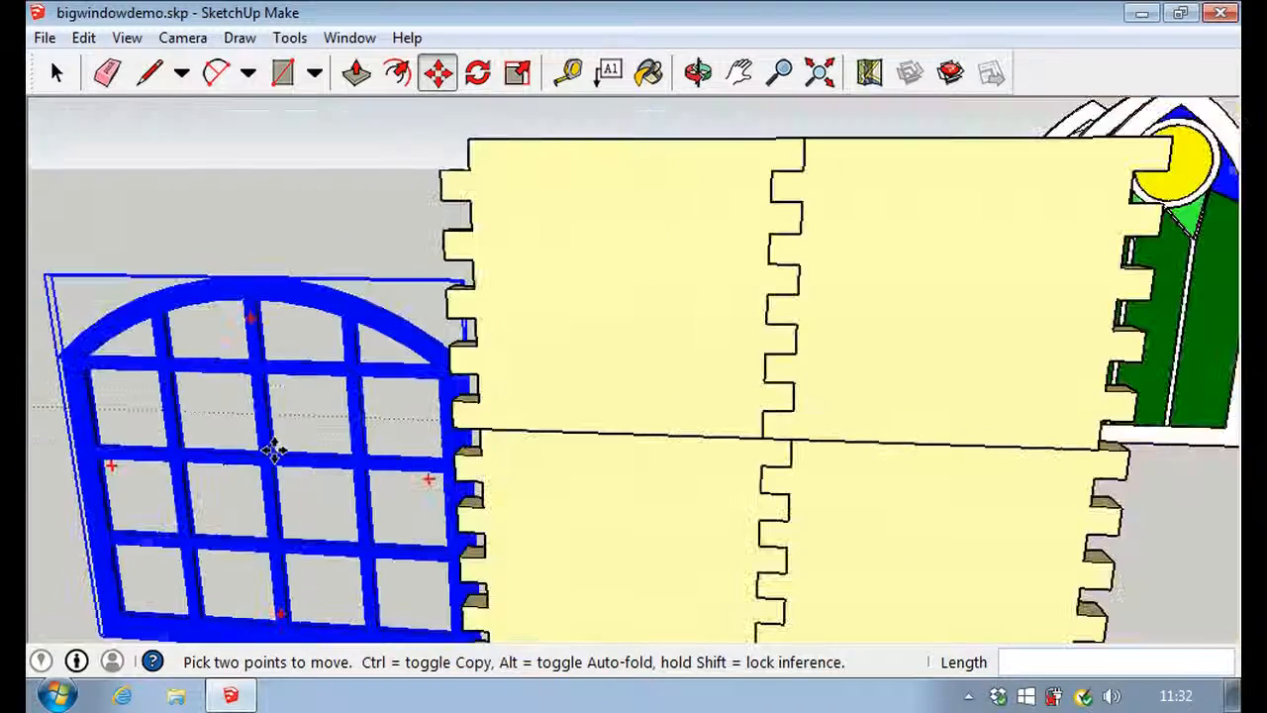
{"action": "scroll", "coordinate": [274, 451], "scroll_direction": "down", "scroll_amount": 3}
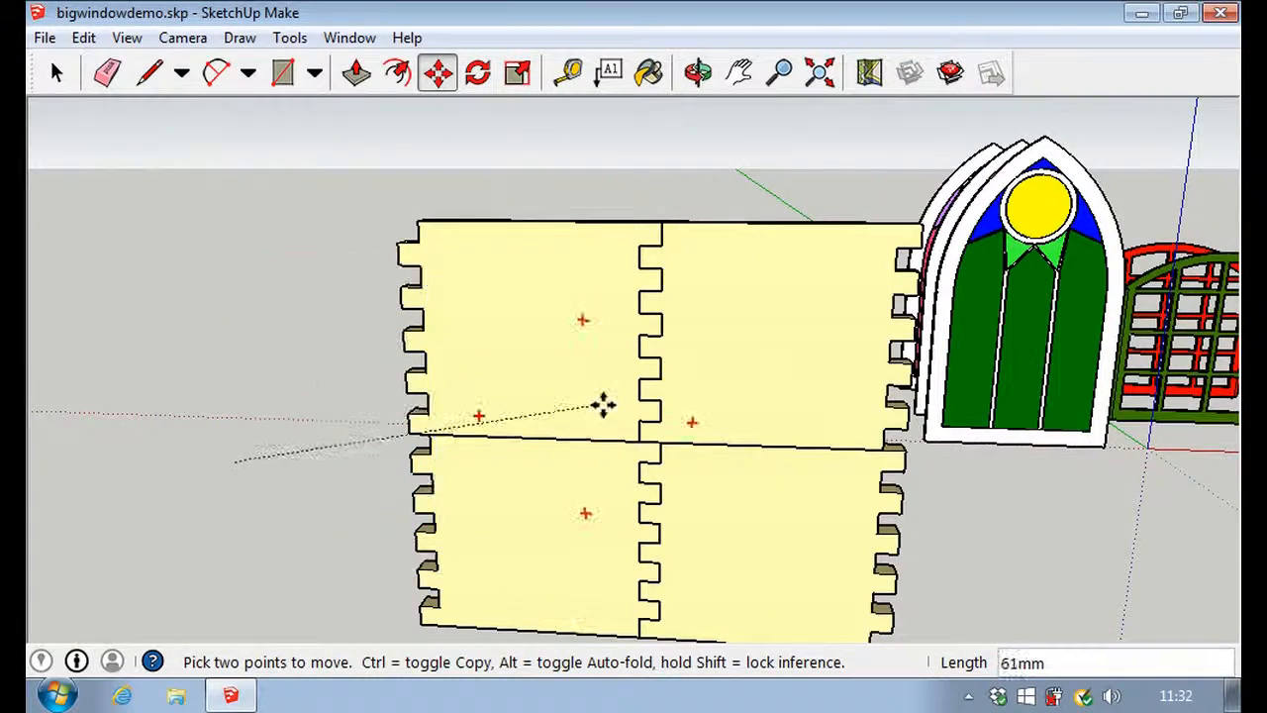
{"action": "middle_click_drag", "start_coordinate": [656, 445], "coordinate": [521, 461]}
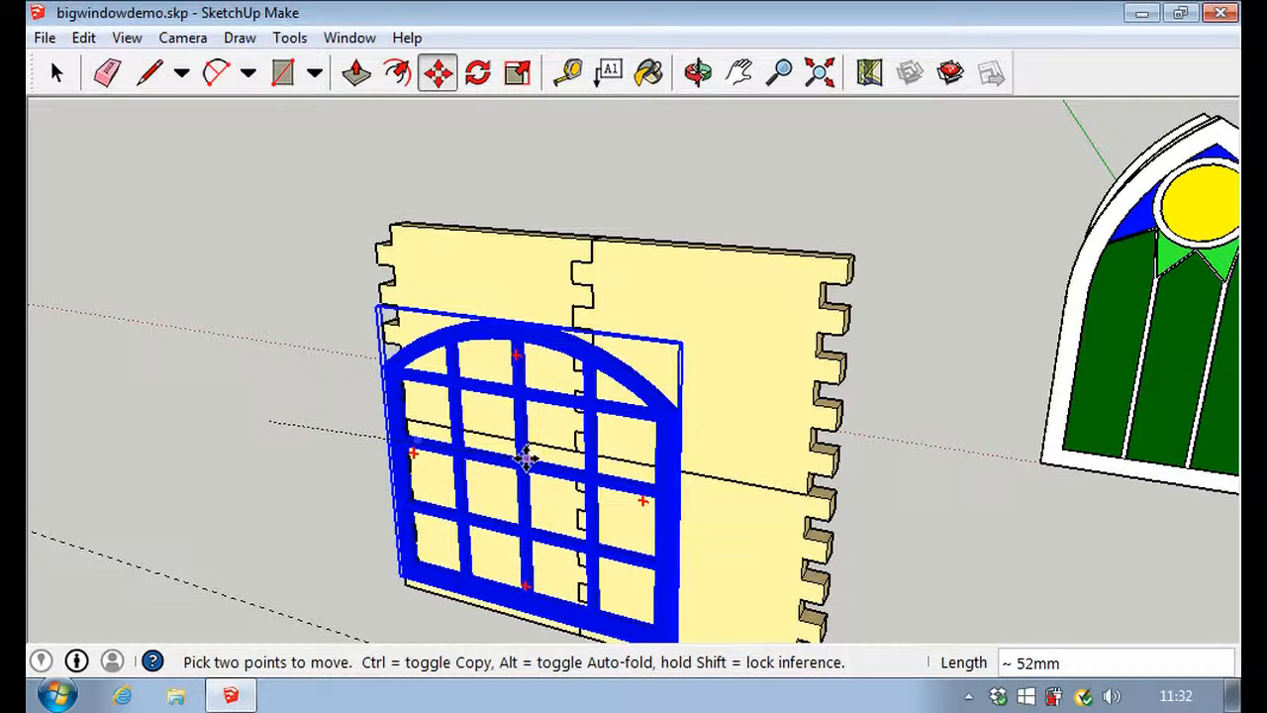
{"action": "left_click", "coordinate": [519, 455]}
{"action": "scroll", "coordinate": [520, 455], "scroll_direction": "up", "scroll_amount": 8}
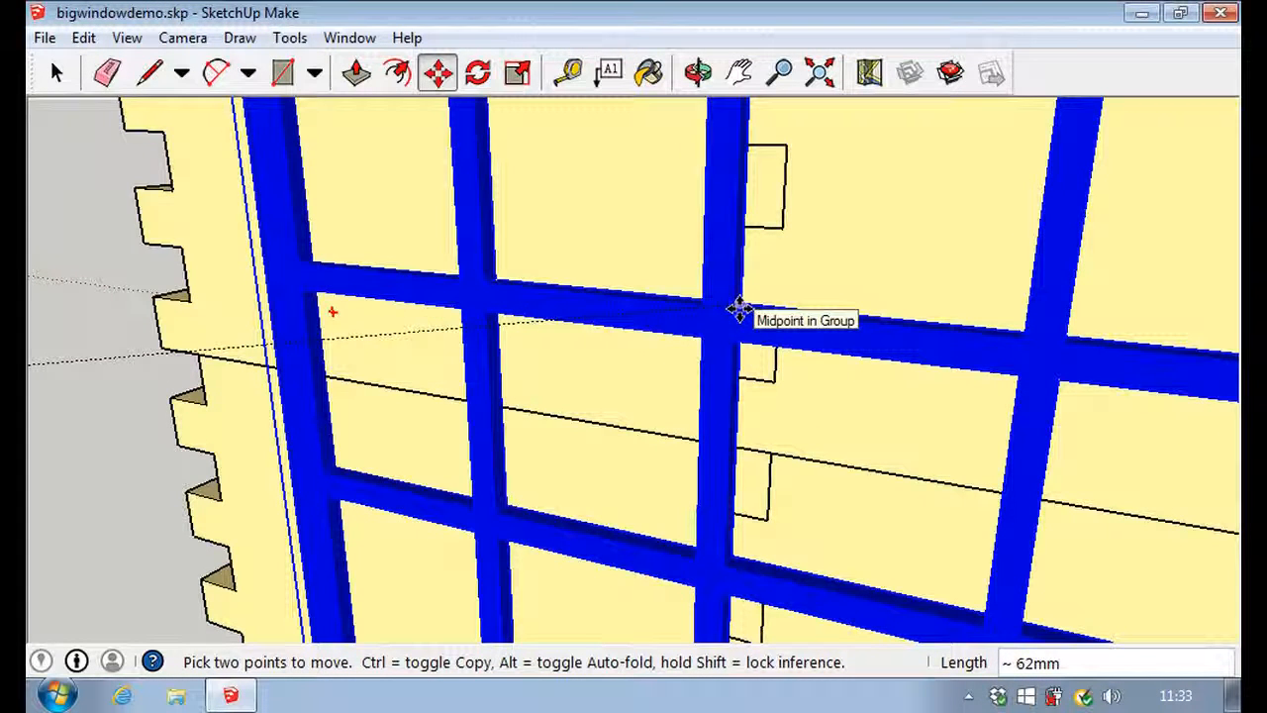
{"action": "left_click", "coordinate": [740, 310]}
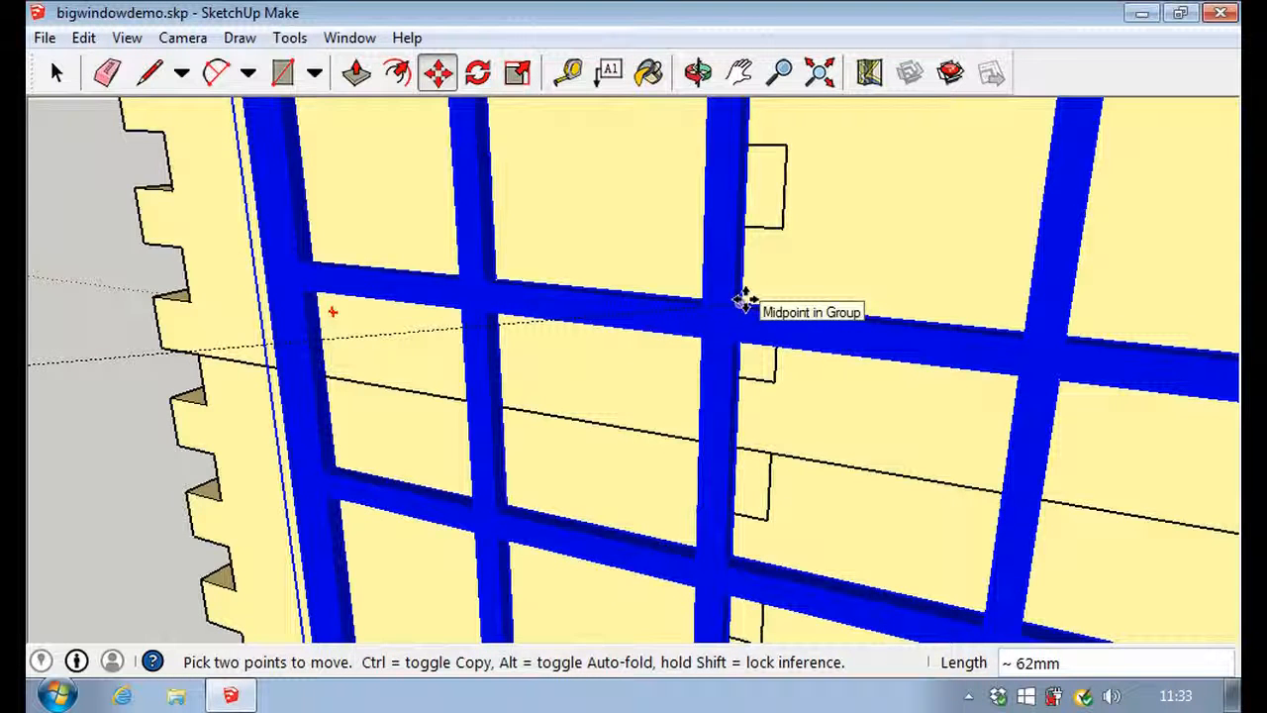
{"action": "left_click", "coordinate": [745, 300]}
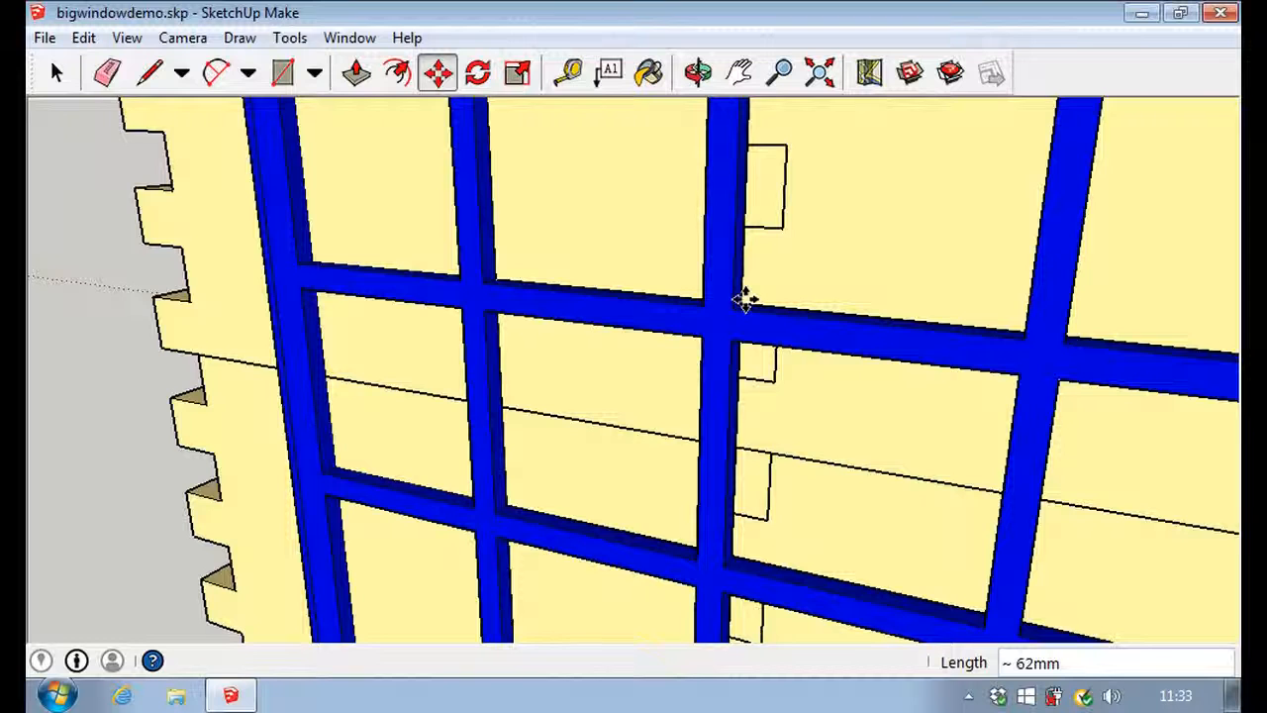
{"action": "left_click", "coordinate": [56, 79]}
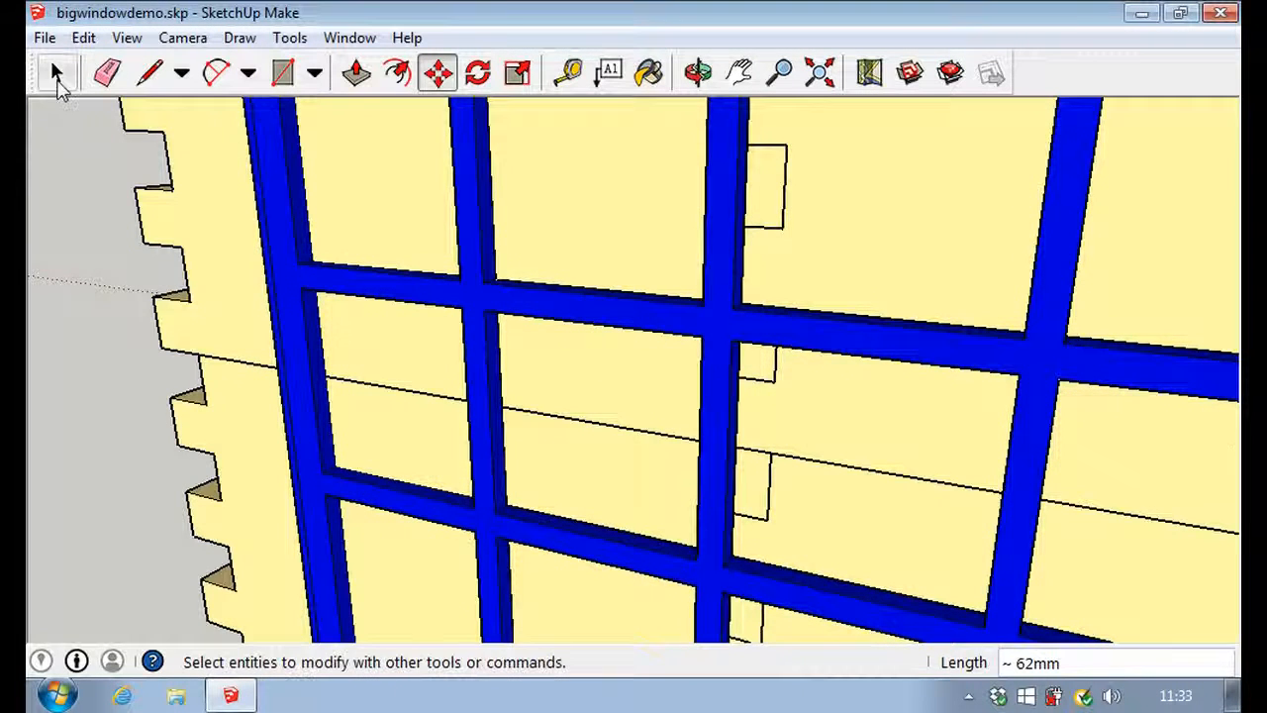
{"action": "left_click", "coordinate": [57, 79]}
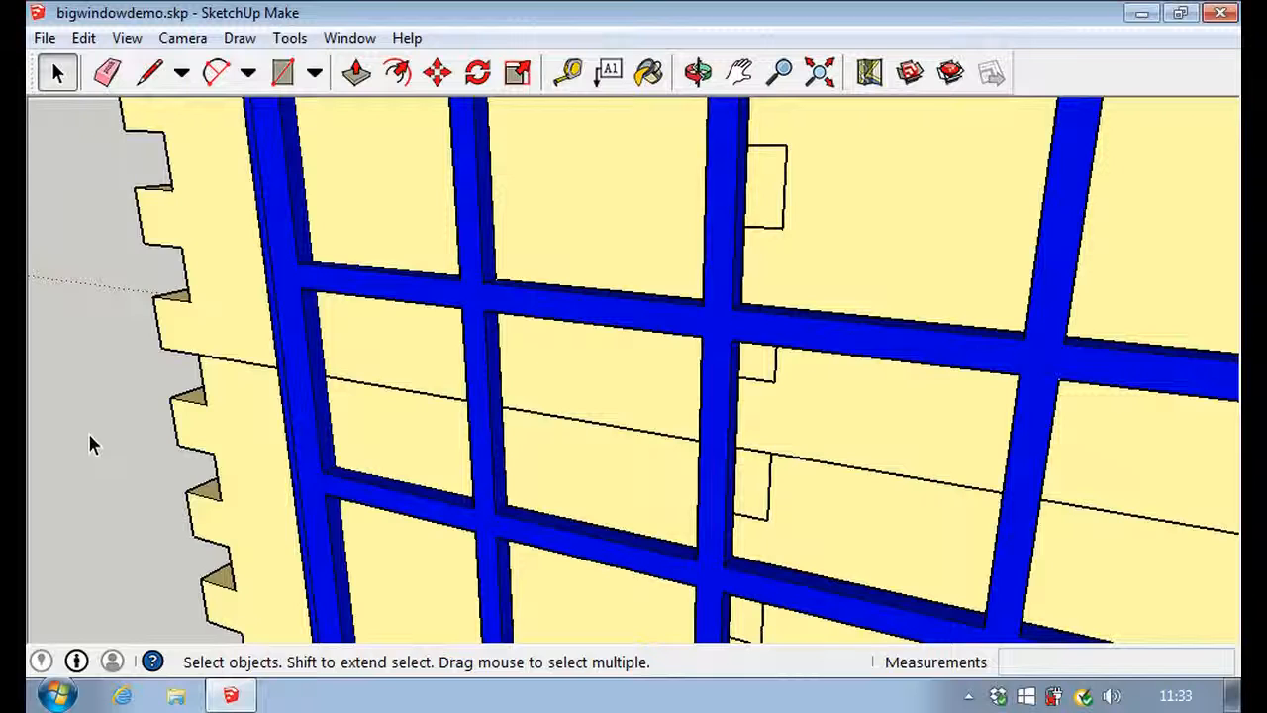
Step: Examine edge-on how the blue window sits against the front face of the interlocking wall panels
{"action": "scroll", "coordinate": [480, 329], "scroll_direction": "down", "scroll_amount": 5}
{"action": "scroll", "coordinate": [480, 329], "scroll_direction": "down", "scroll_amount": 5}
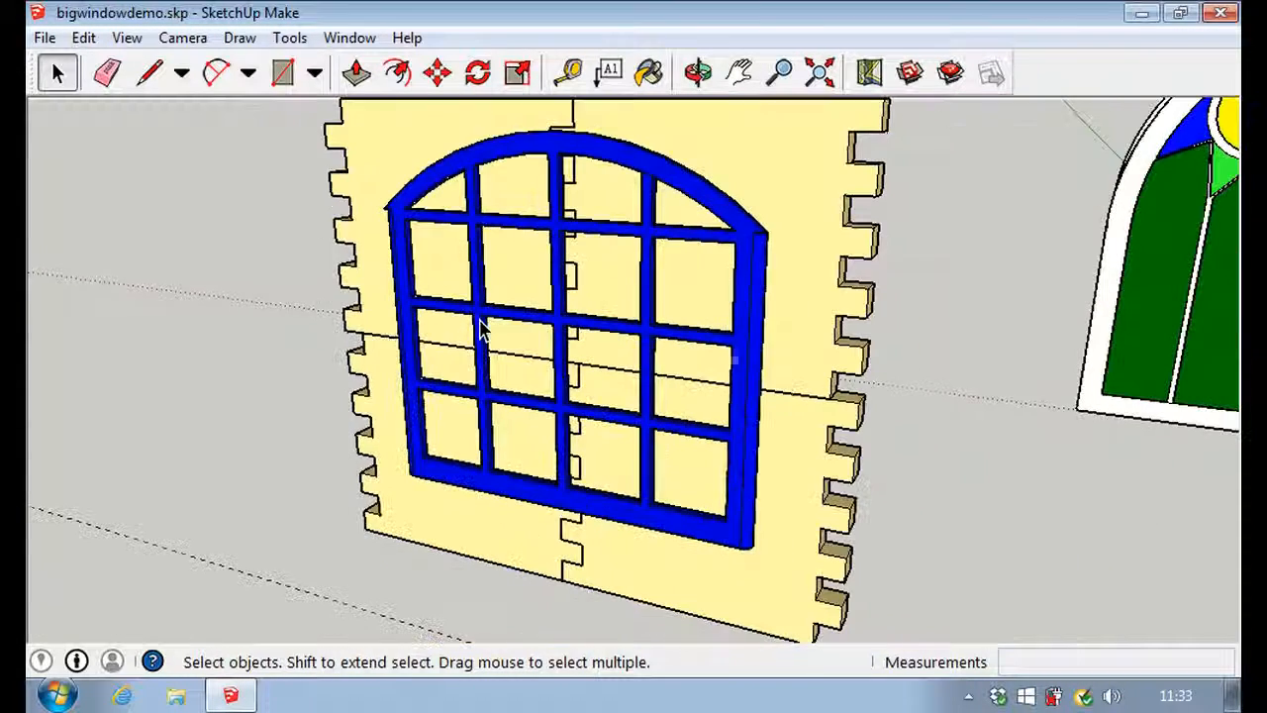
{"action": "key", "text": "o"}
{"action": "left_click_drag", "start_coordinate": [985, 472], "coordinate": [641, 636]}
{"action": "key", "text": "space"}
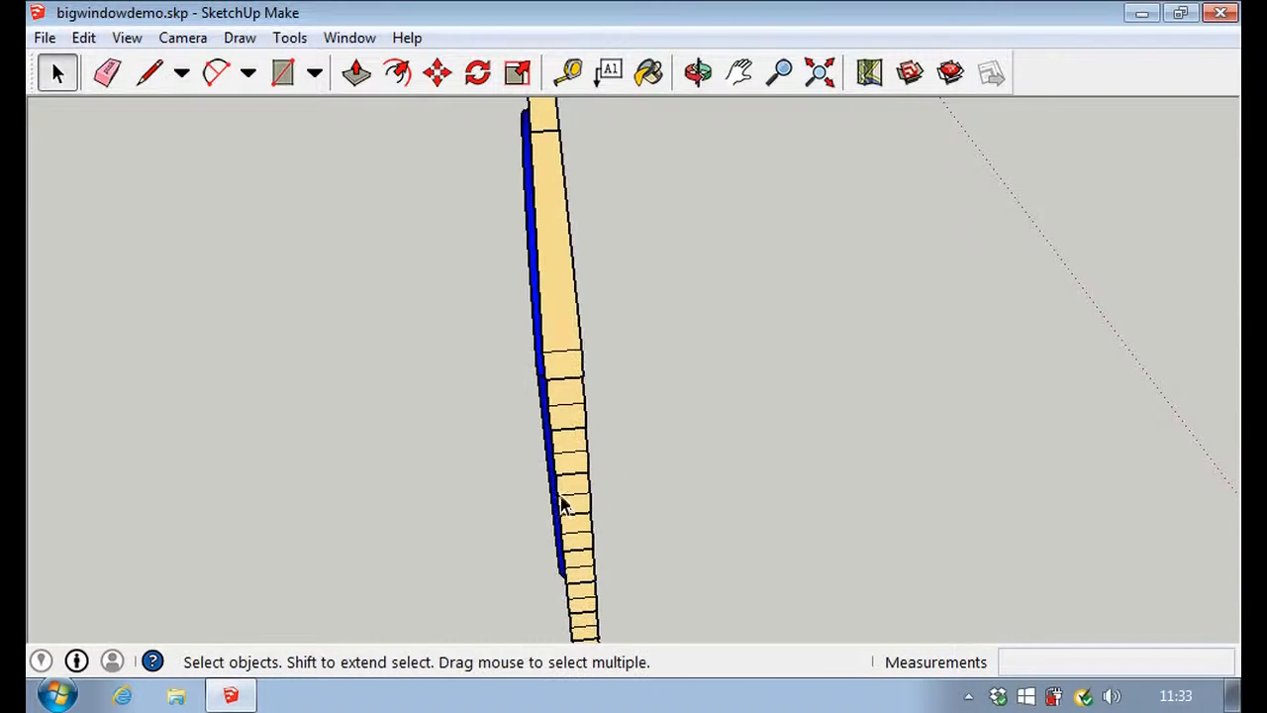
{"action": "scroll", "coordinate": [566, 500], "scroll_direction": "up", "scroll_amount": 5}
{"action": "middle_click_drag", "start_coordinate": [730, 508], "coordinate": [891, 444]}
{"action": "scroll", "coordinate": [544, 336], "scroll_direction": "down", "scroll_amount": 5}
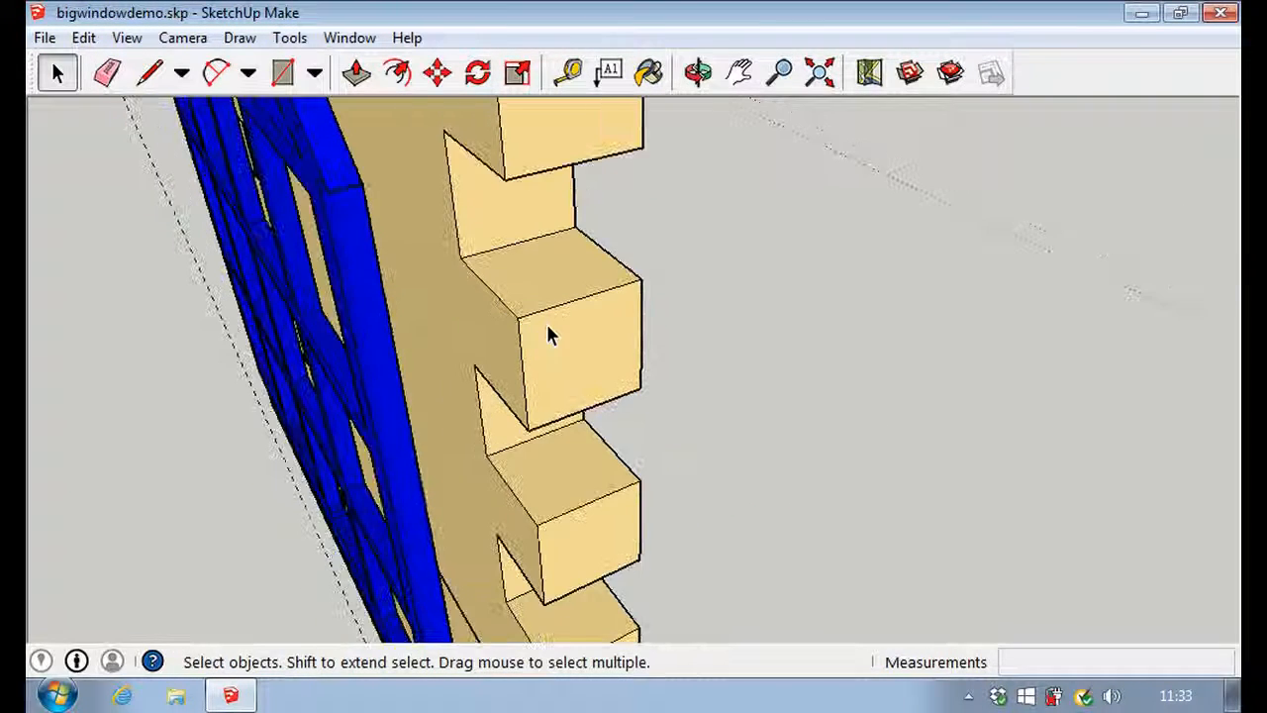
{"action": "scroll", "coordinate": [390, 238], "scroll_direction": "down", "scroll_amount": 4}
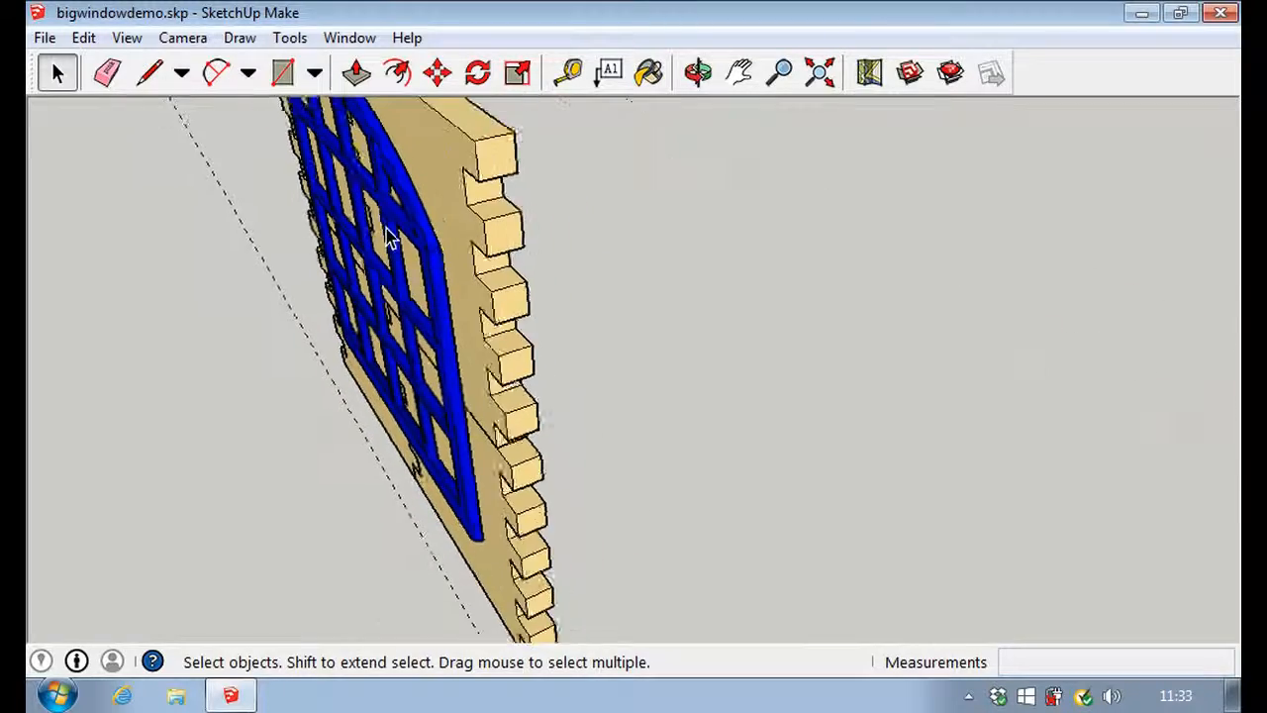
Step: Check the blue window's placement across the joints of the four wall panels, close up and from the front
{"action": "key", "text": "o"}
{"action": "left_click_drag", "start_coordinate": [170, 439], "coordinate": [356, 430]}
{"action": "key", "text": "space"}
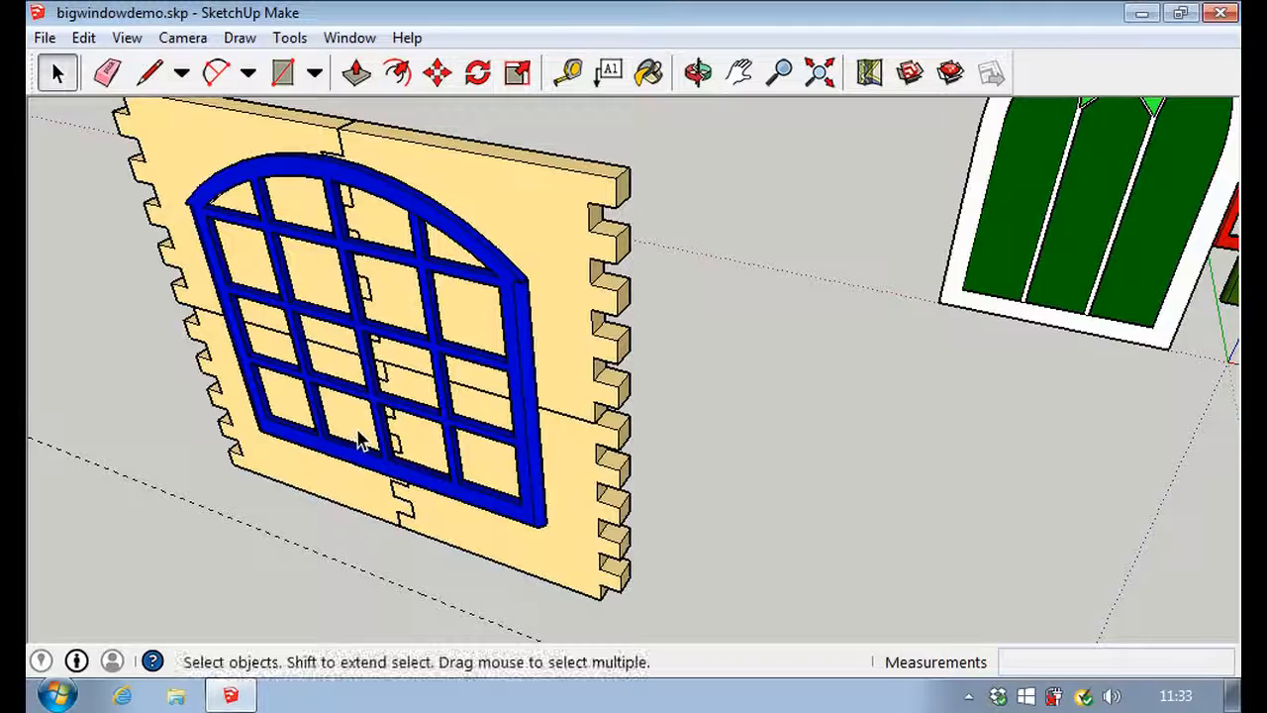
{"action": "scroll", "coordinate": [374, 332], "scroll_direction": "up", "scroll_amount": 2}
{"action": "scroll", "coordinate": [374, 332], "scroll_direction": "up", "scroll_amount": 6}
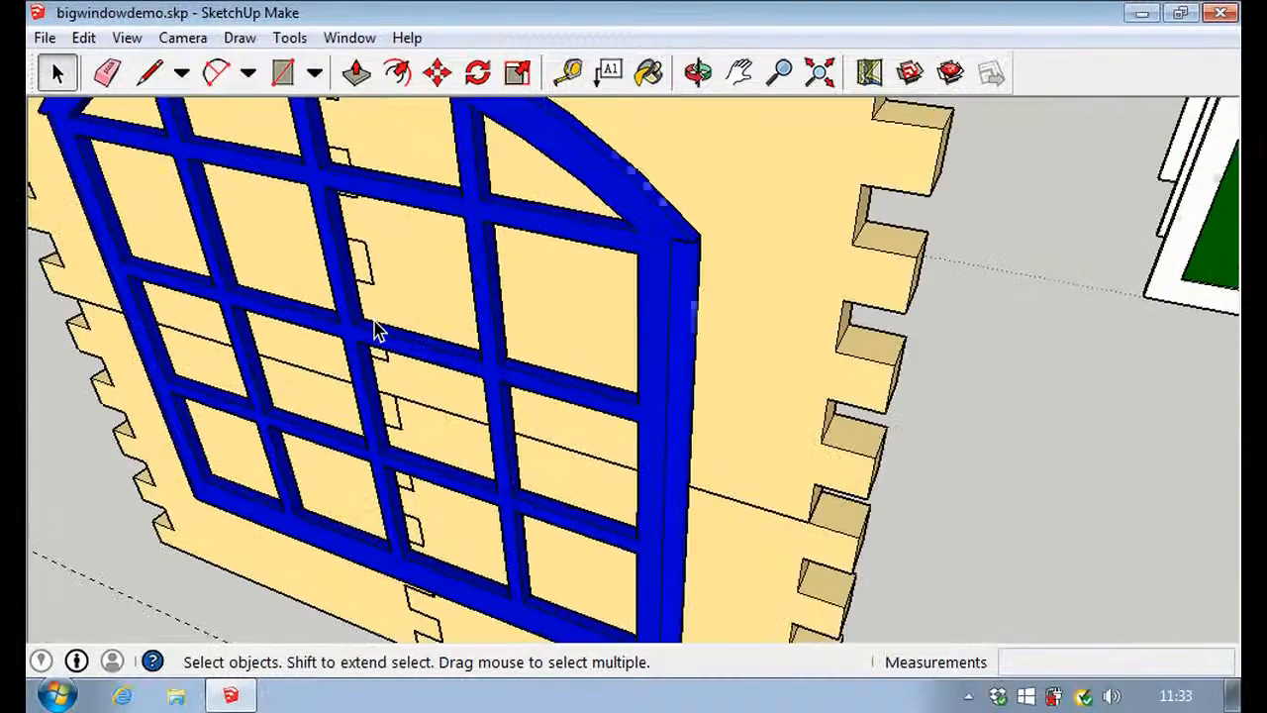
{"action": "scroll", "coordinate": [376, 331], "scroll_direction": "down", "scroll_amount": 8}
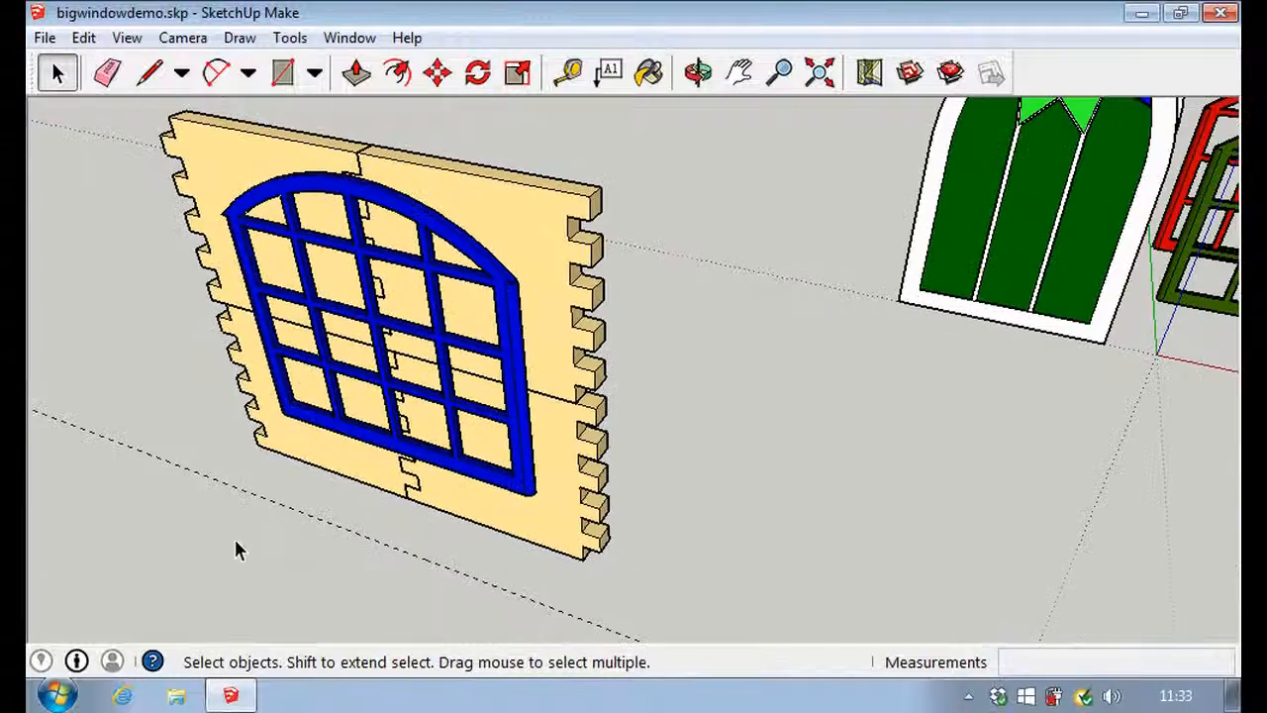
{"action": "middle_click_drag", "start_coordinate": [232, 545], "coordinate": [432, 337]}
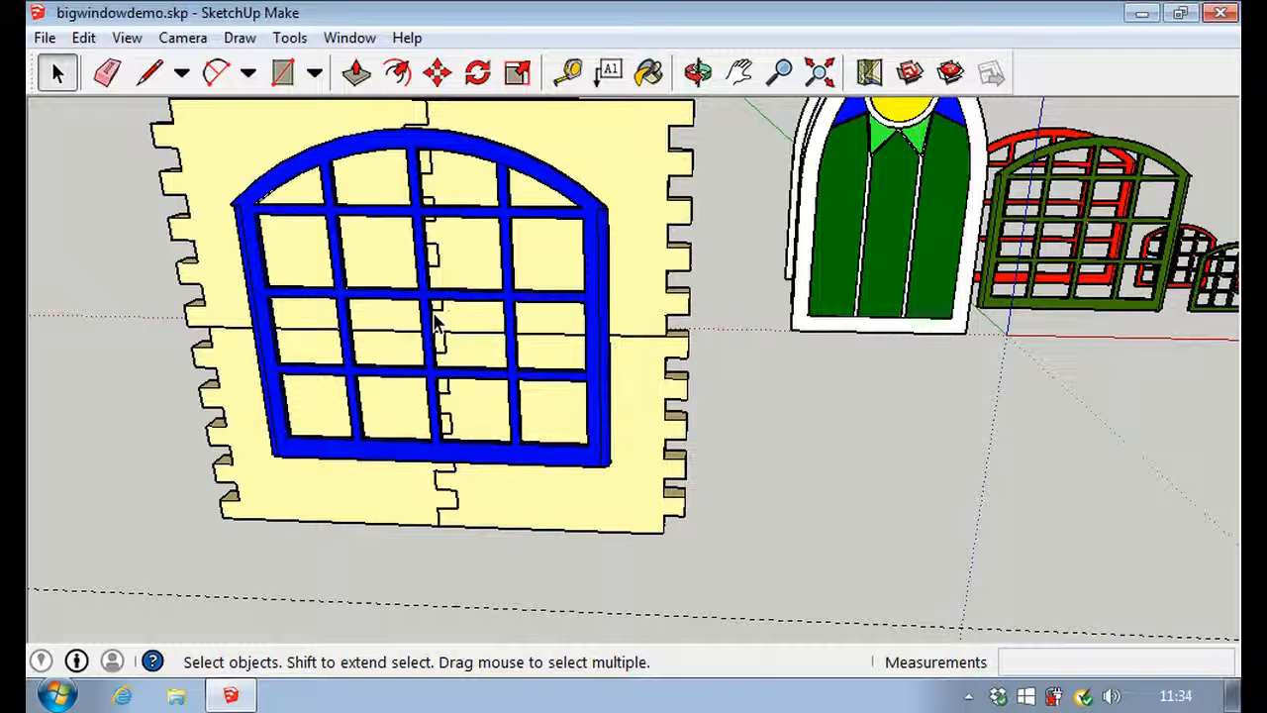
{"action": "middle_click_drag", "start_coordinate": [340, 580], "coordinate": [403, 500]}
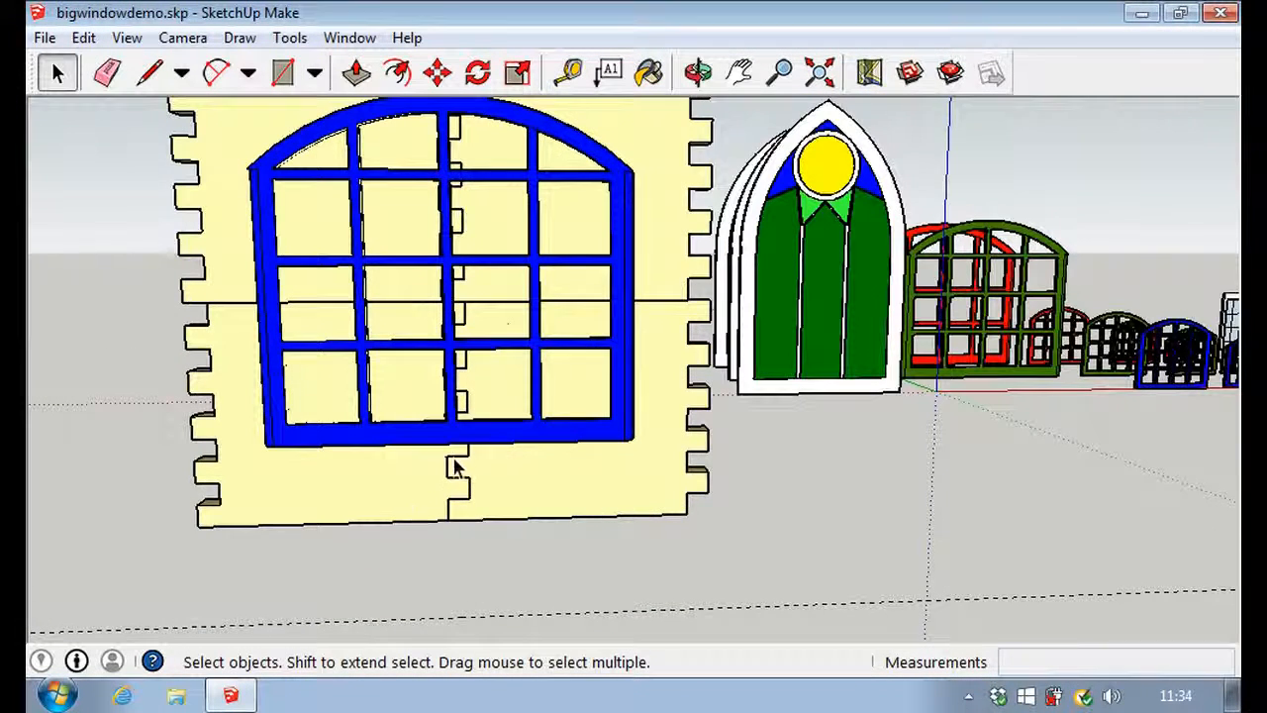
{"action": "scroll", "coordinate": [438, 600], "scroll_direction": "down", "scroll_amount": 2}
{"action": "scroll", "coordinate": [471, 327], "scroll_direction": "up", "scroll_amount": 2}
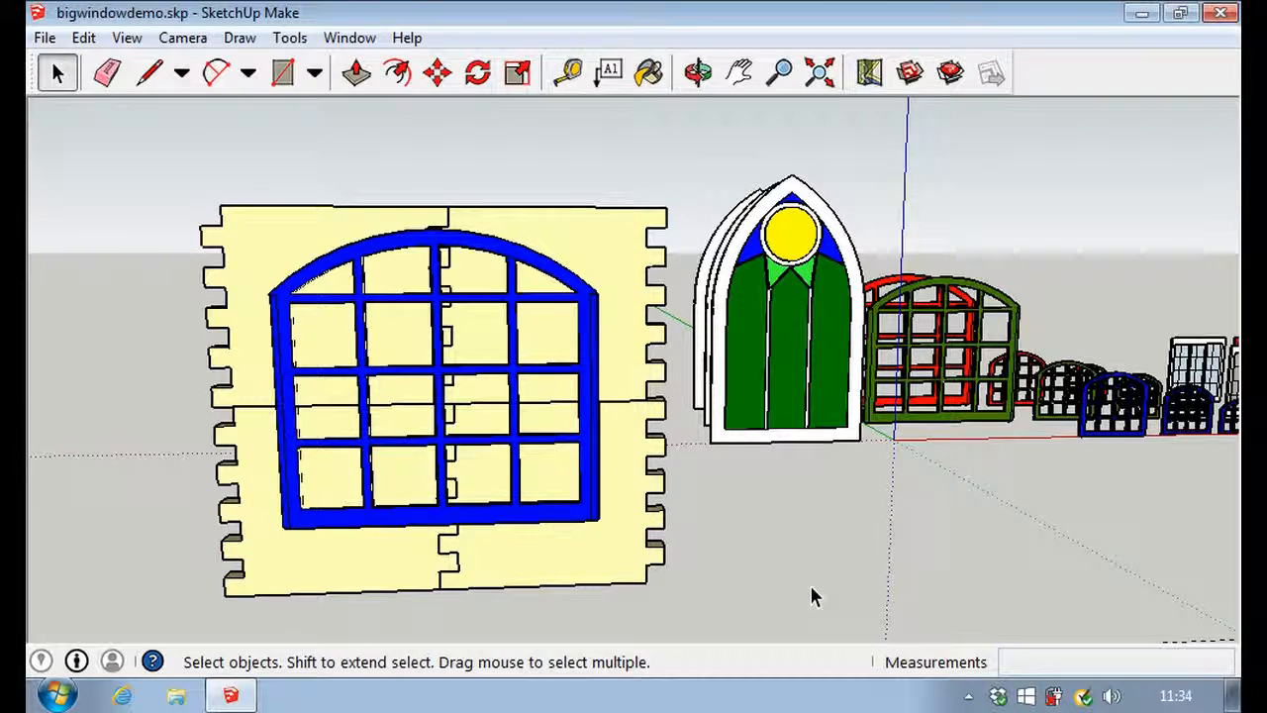
{"action": "key", "text": "o"}
{"action": "left_click_drag", "start_coordinate": [812, 588], "coordinate": [786, 592]}
{"action": "key", "text": "space"}
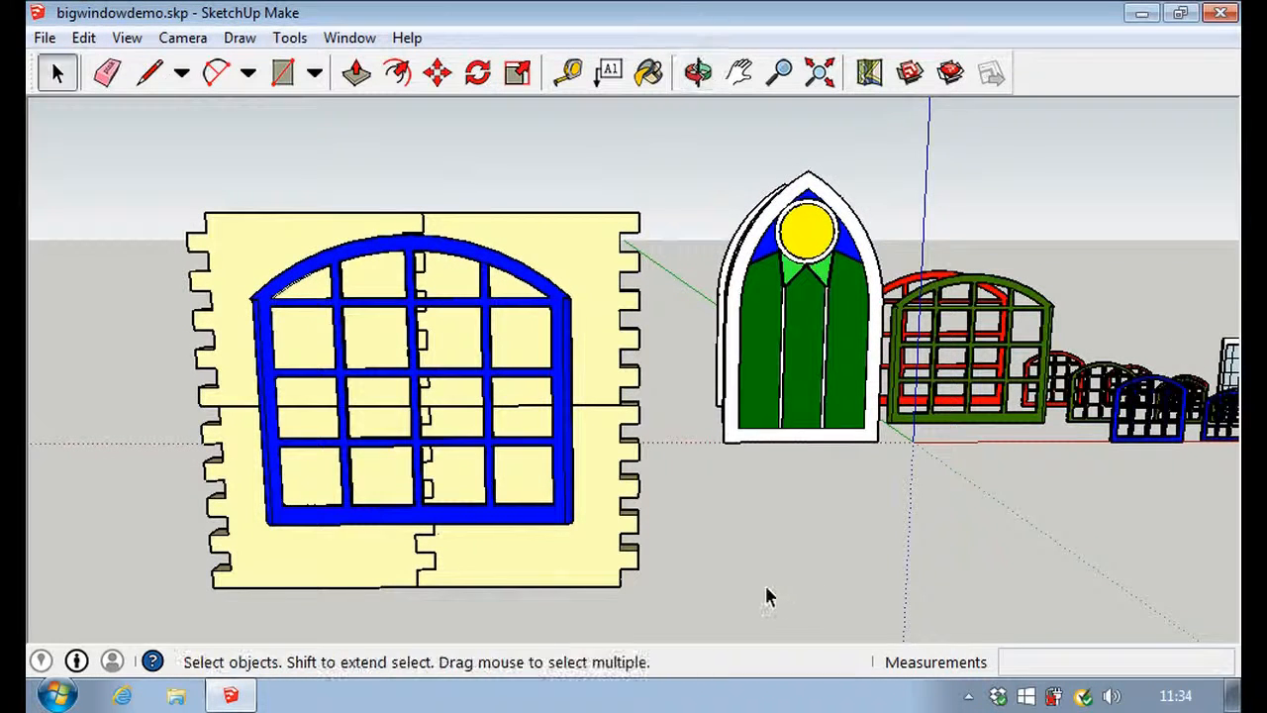